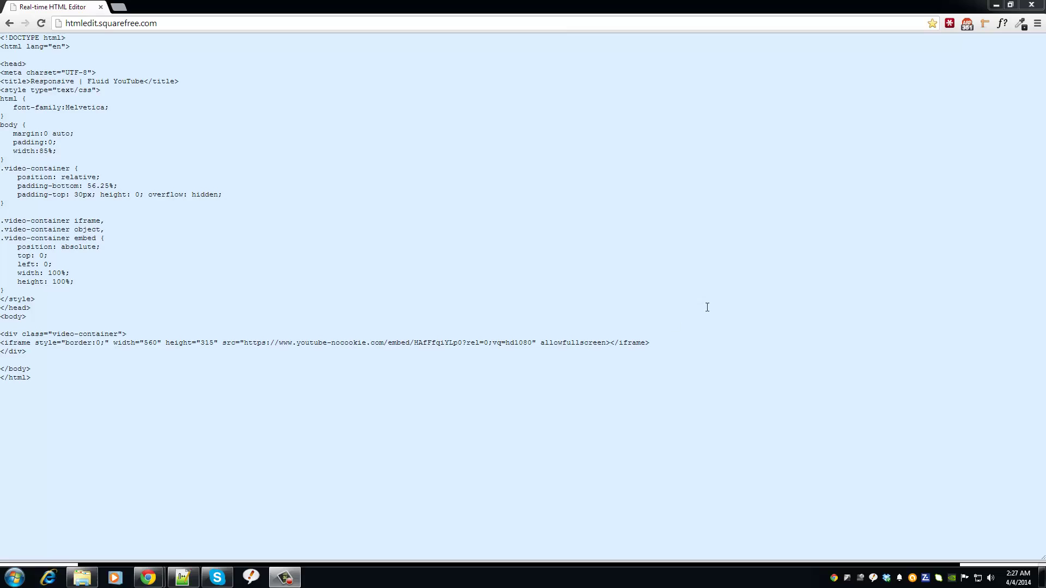
- Place the caret after the iframe line, enlarge the preview strip, and select all code
click(656, 341)
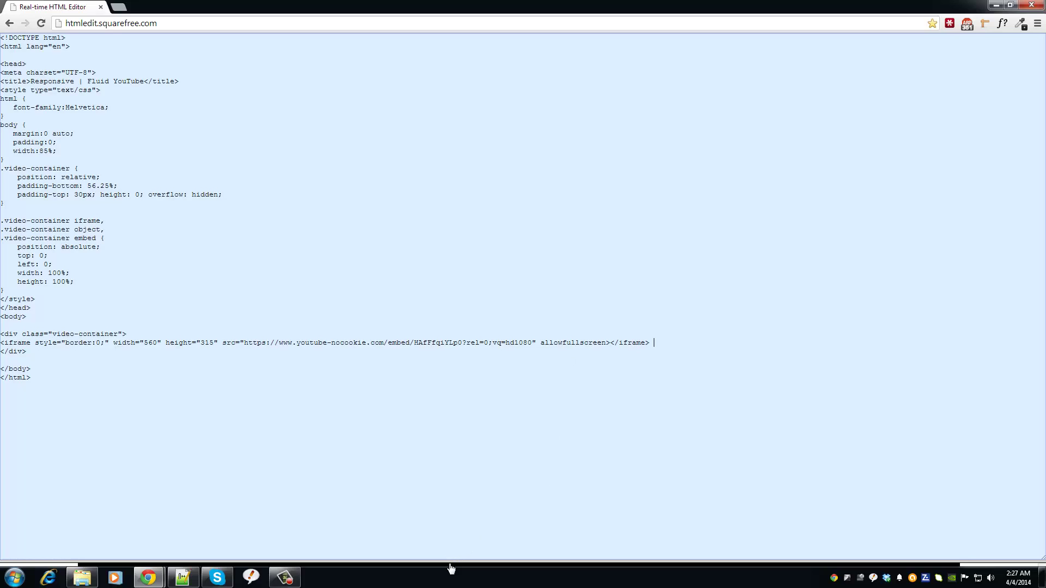
drag(448, 561, 445, 539)
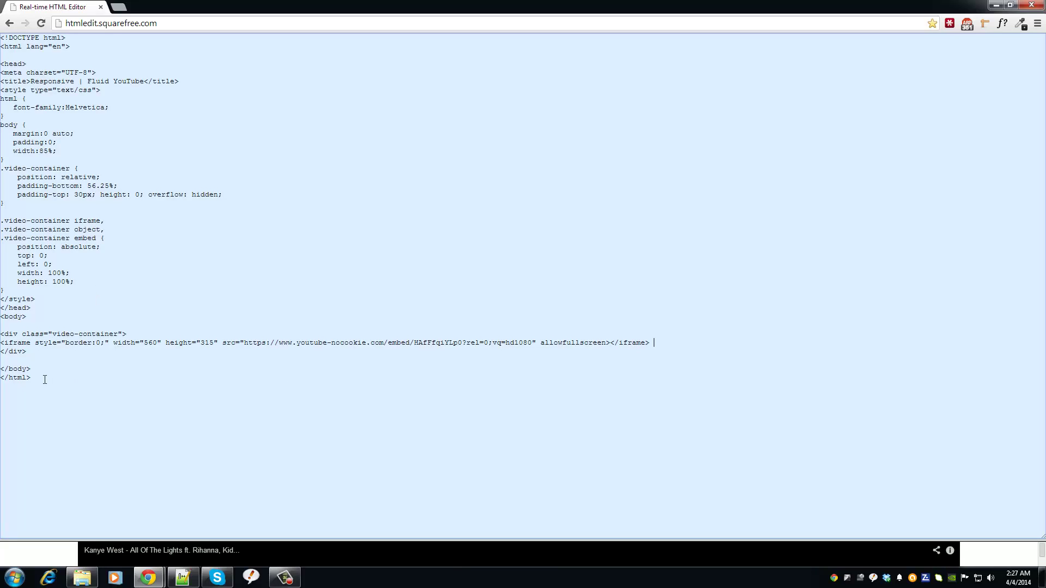
drag(44, 379, 3, 37)
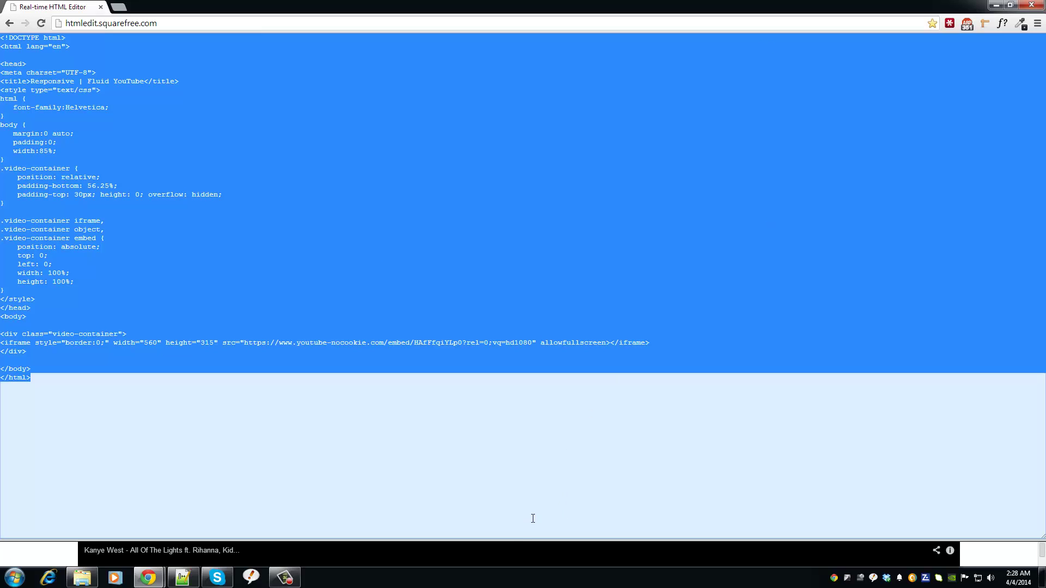
- Deselect the code, move the smaller Chrome window right, and expand the code area to show all HTML
click(452, 387)
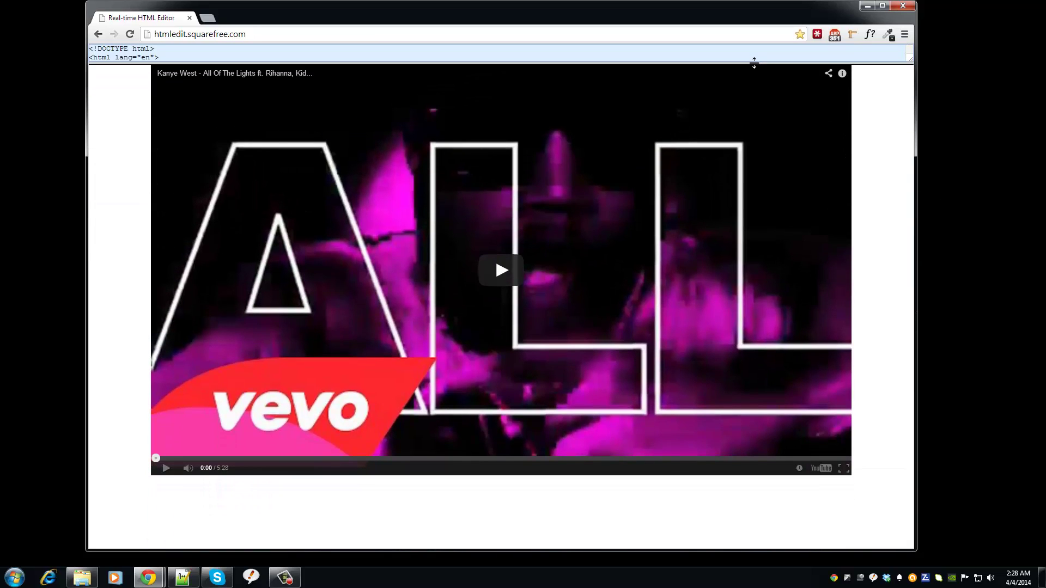
mouse_move(728, 22)
mouse_down()
mouse_move(962, 71)
mouse_move(1044, 123)
mouse_up()
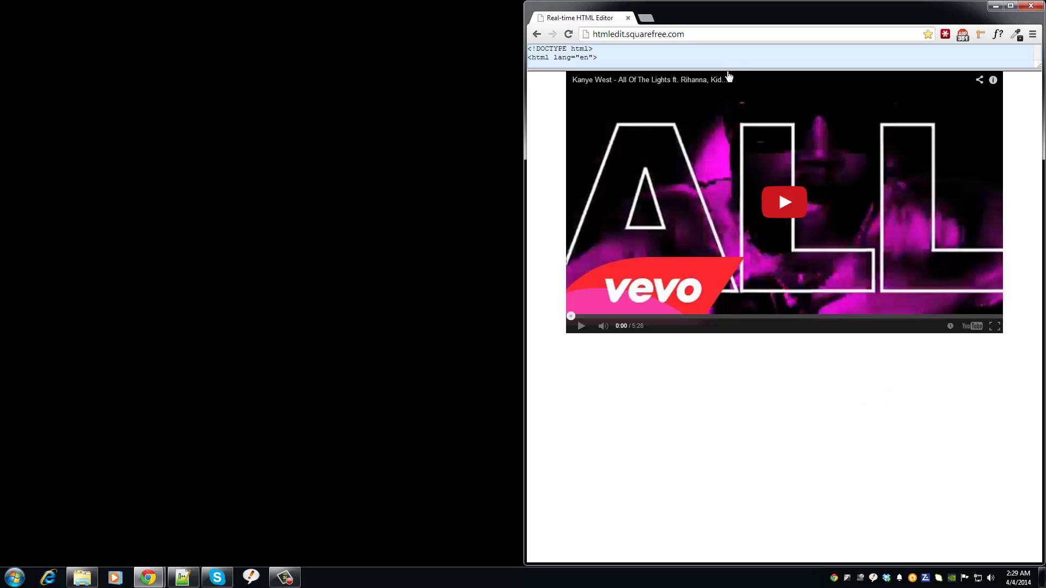
drag(725, 68, 760, 309)
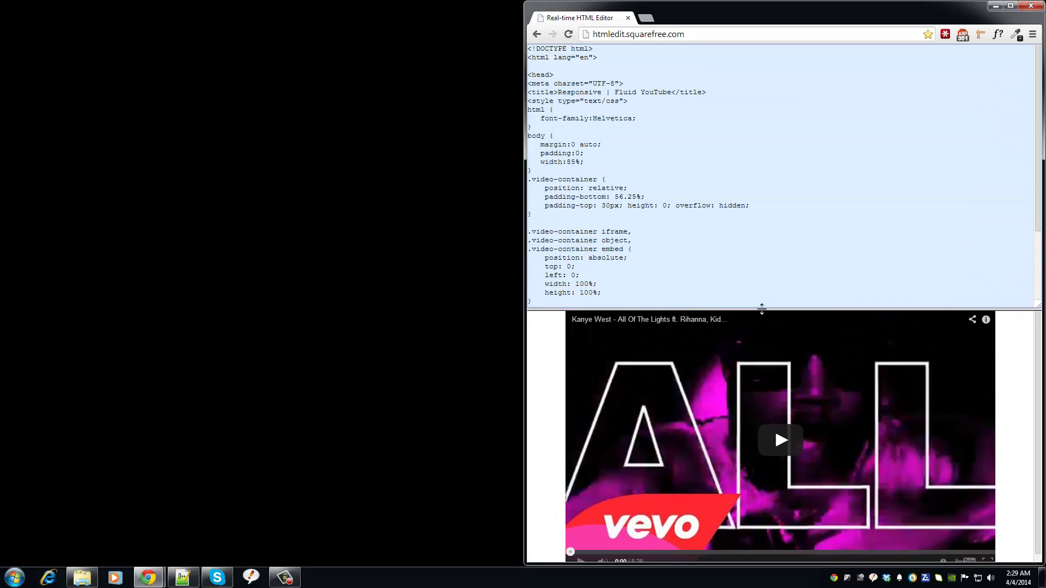
drag(759, 308, 787, 428)
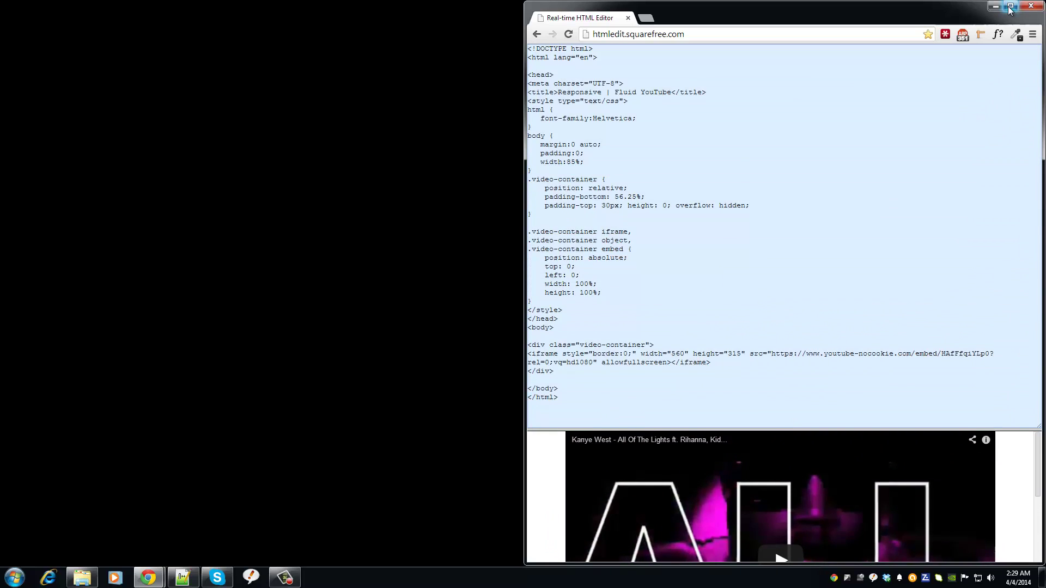
- Maximize the Chrome window and place the caret after the body line, then the closing html tag
click(1010, 6)
click(102, 315)
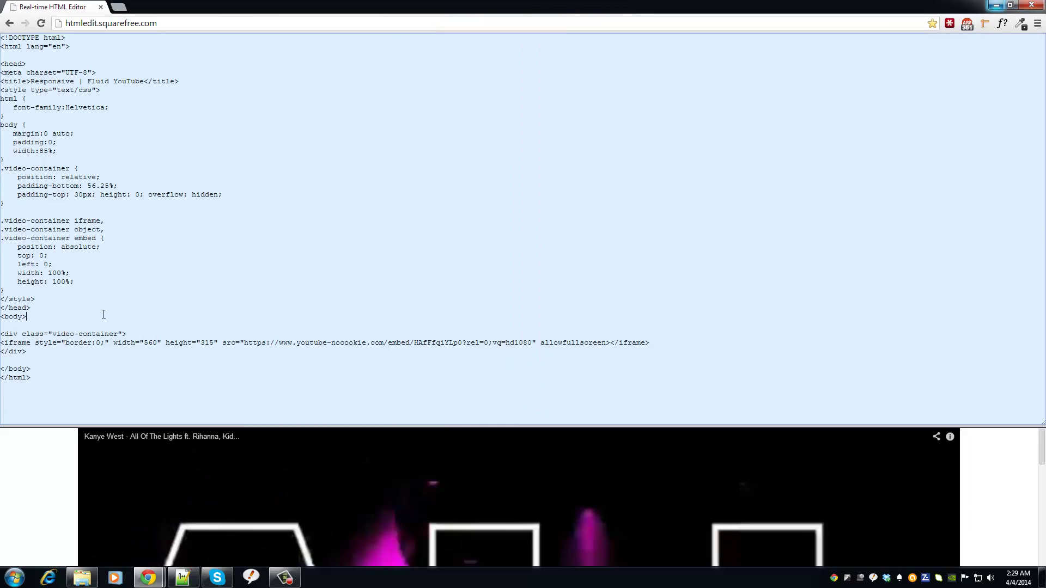
click(54, 378)
- Highlight the iframe embed line to review it, then deselect it
drag(2, 342, 665, 340)
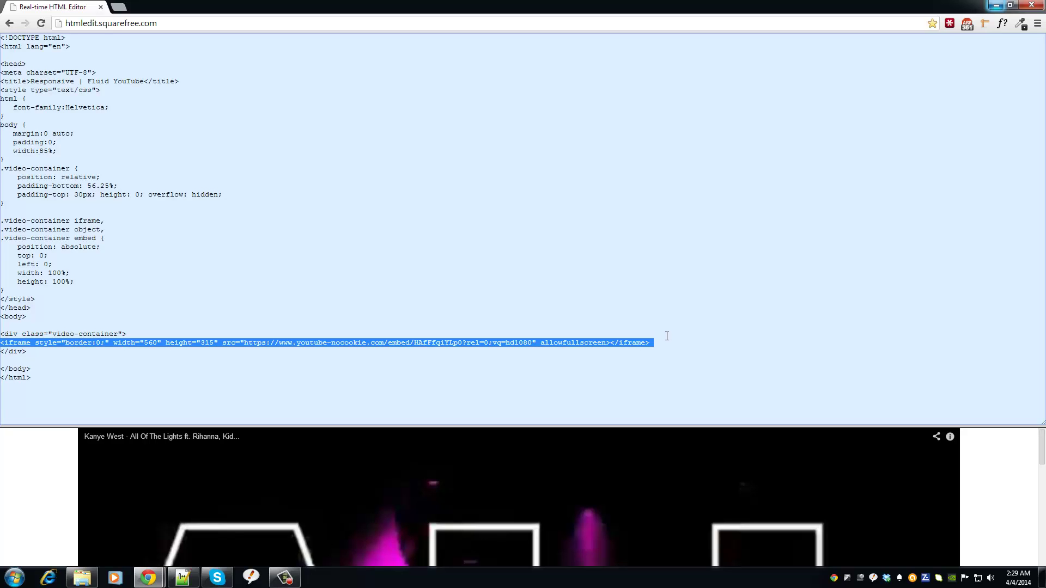
click(657, 341)
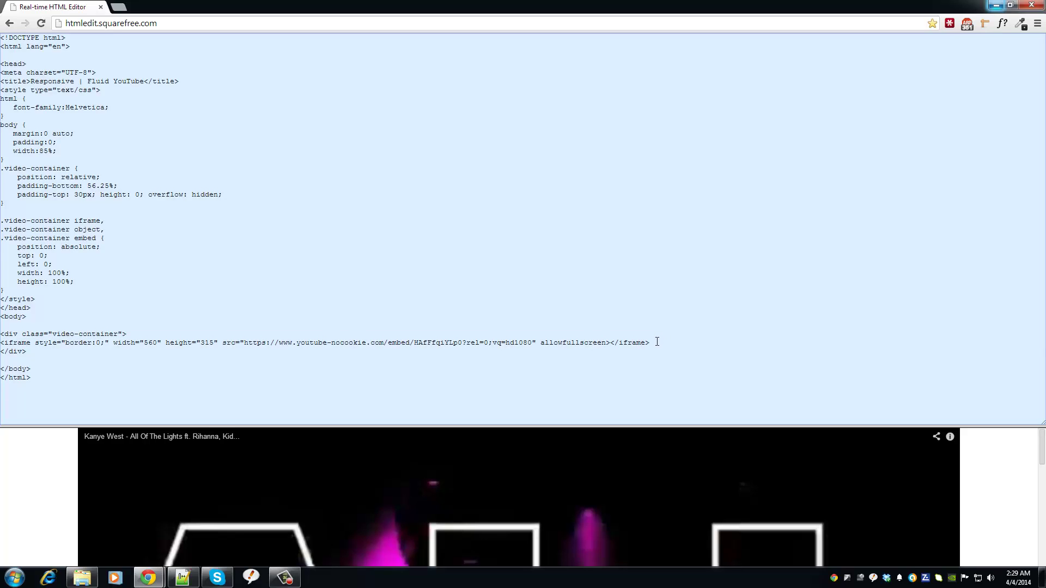
drag(658, 341, 339, 351)
drag(68, 350, 1, 343)
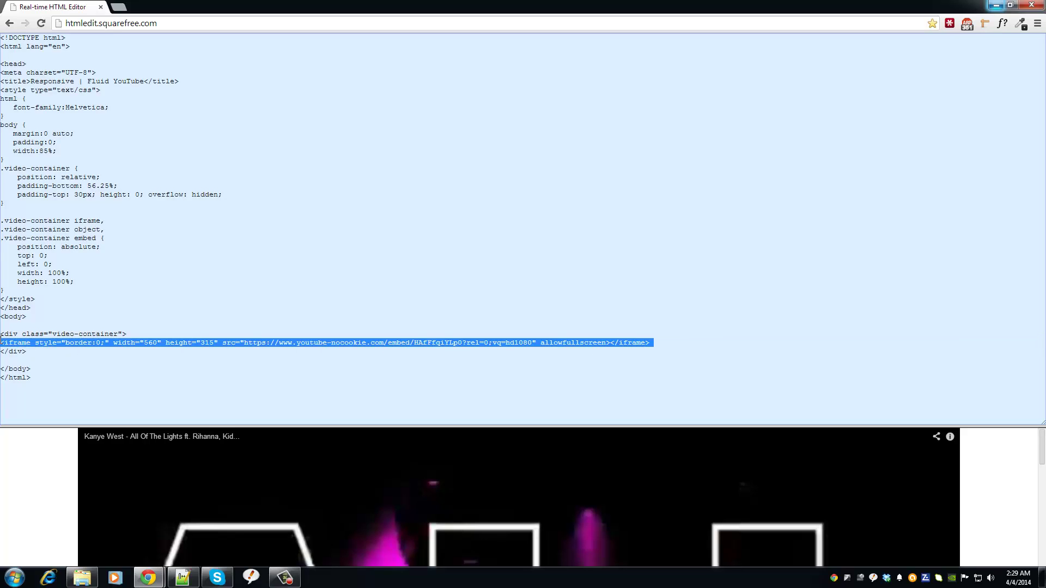
click(64, 342)
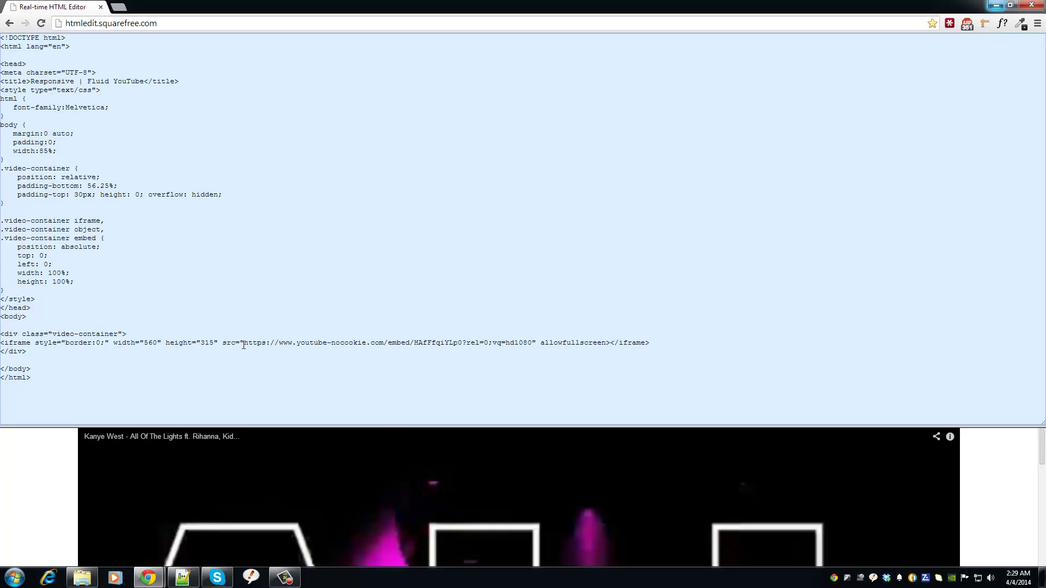
drag(243, 345, 272, 346)
drag(328, 344, 369, 344)
drag(463, 344, 533, 343)
click(407, 383)
- Collapse the code so the video fills the page, and confirm it plays at 1080p
drag(375, 428, 389, 46)
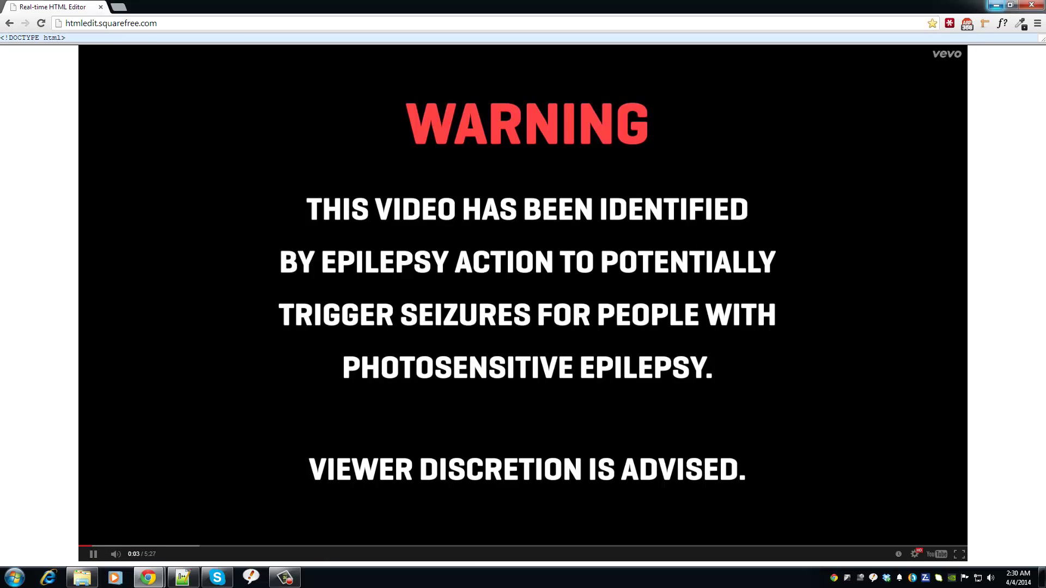
click(915, 554)
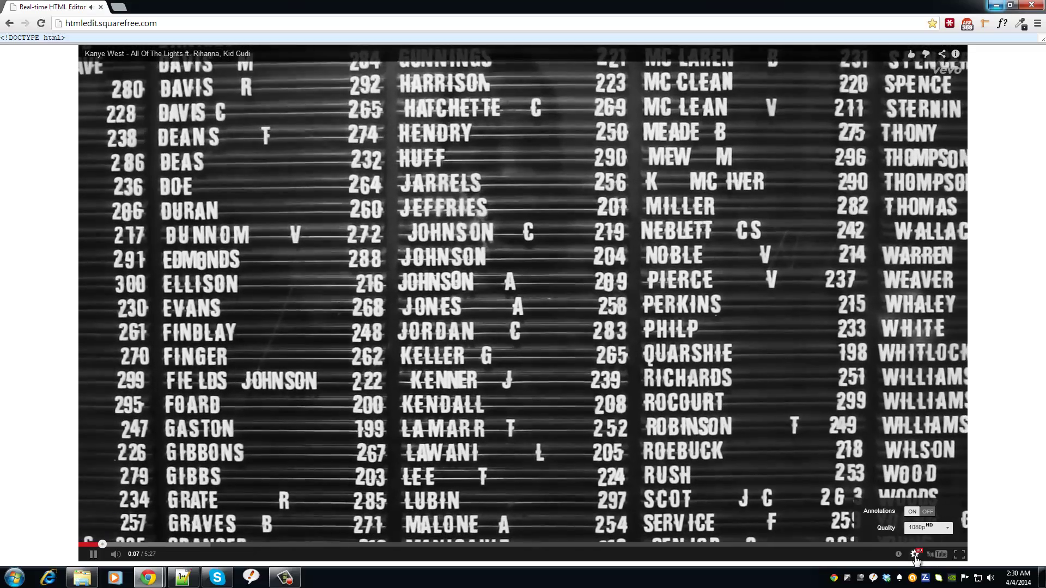